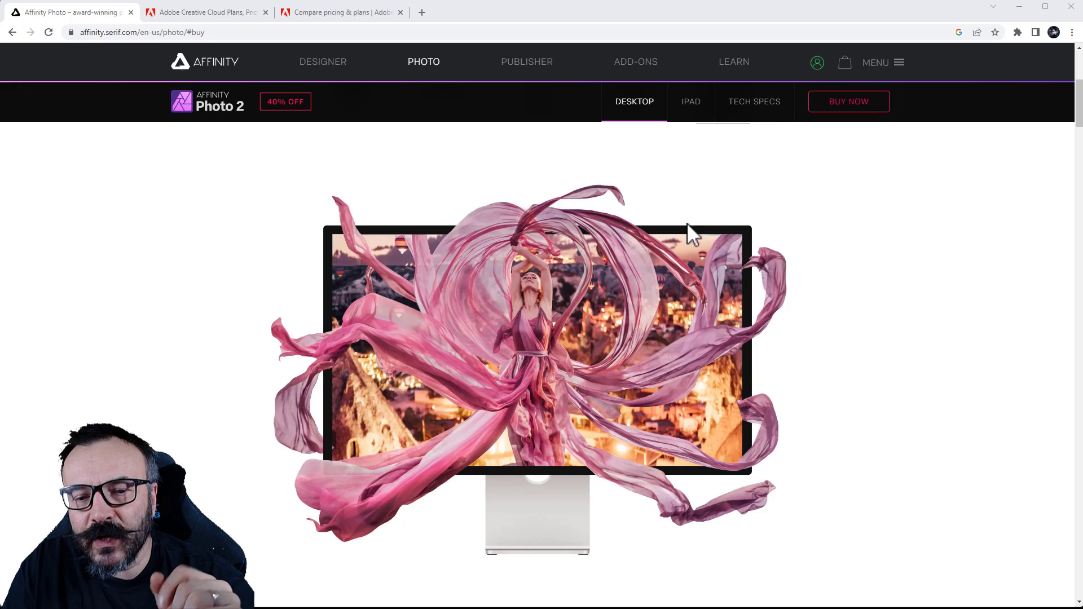
- Open the Affinity Photo 2 purchase options and examine the price and included apps of the Affinity V2 Universal License
{"action": "left_click", "coordinate": [848, 103]}
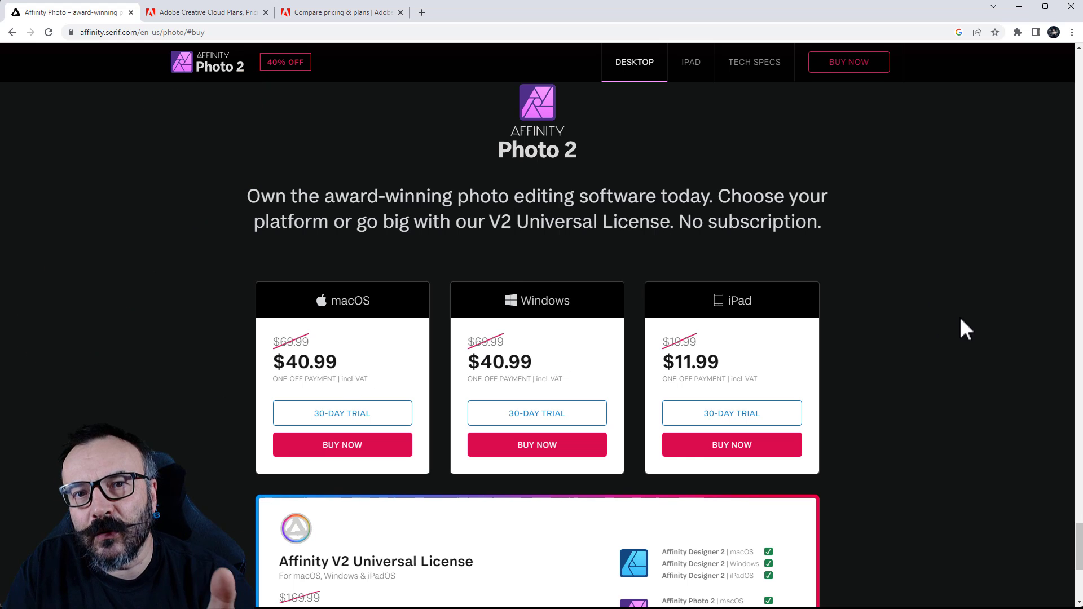
{"action": "scroll", "coordinate": [918, 329], "scroll_direction": "down", "scroll_amount": 4}
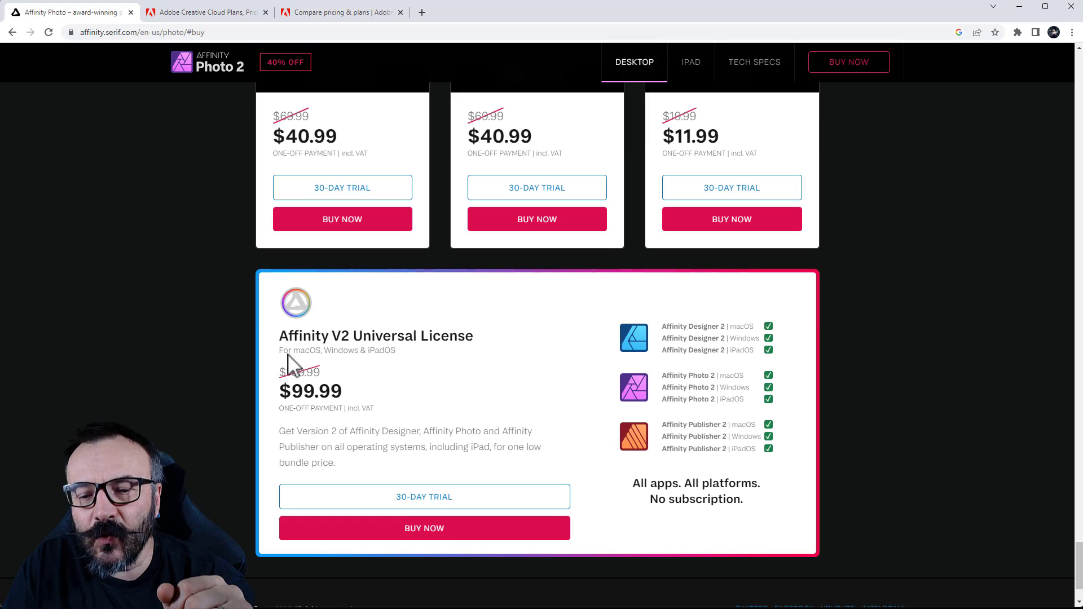
{"action": "left_click_drag", "start_coordinate": [484, 337], "coordinate": [268, 337]}
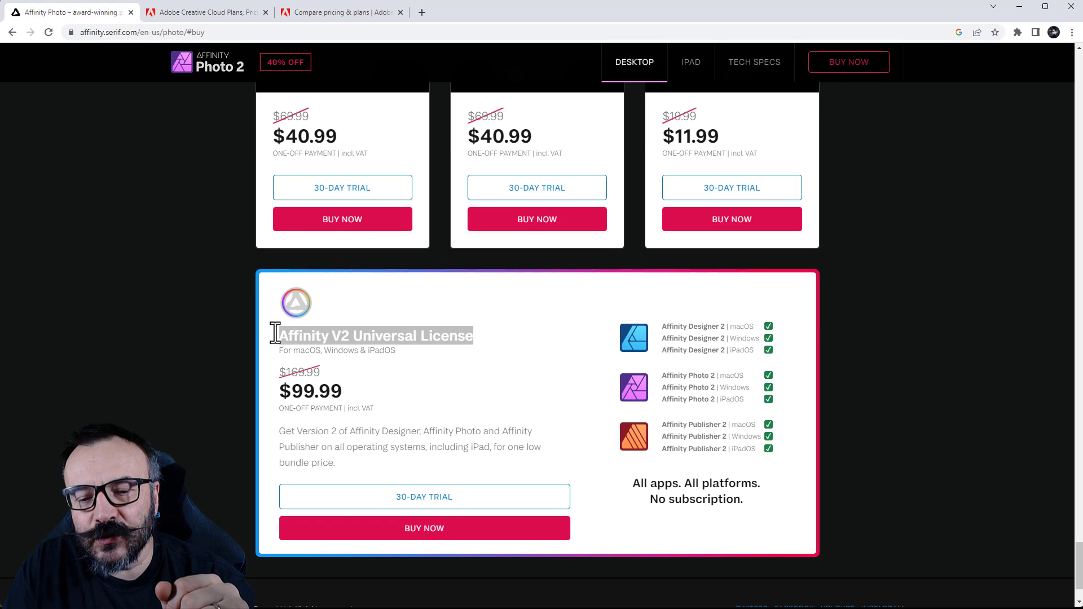
{"action": "left_click", "coordinate": [202, 349]}
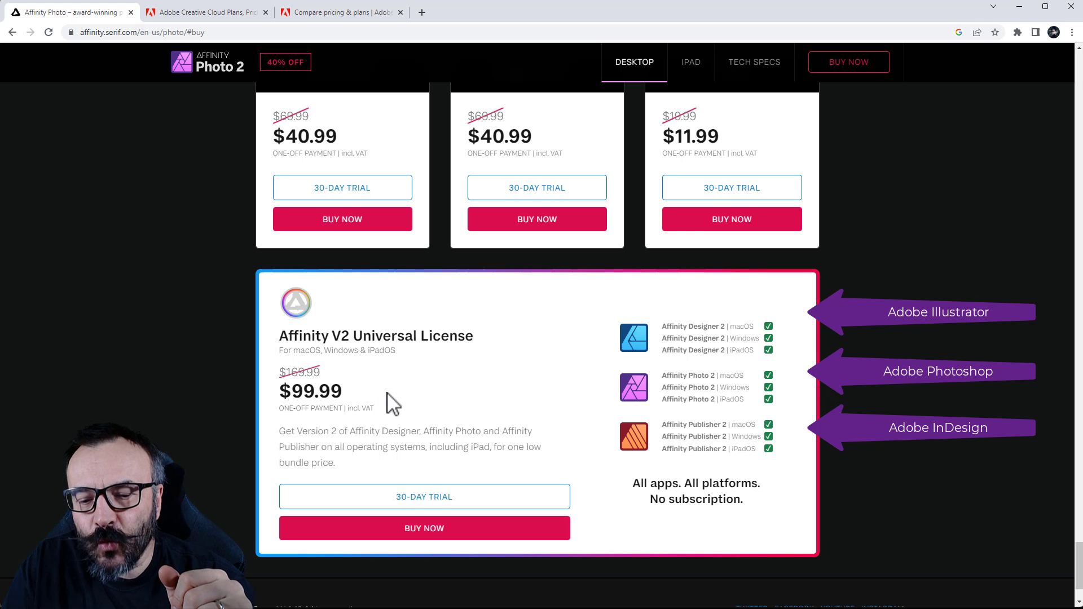
{"action": "left_click_drag", "start_coordinate": [394, 402], "coordinate": [257, 392]}
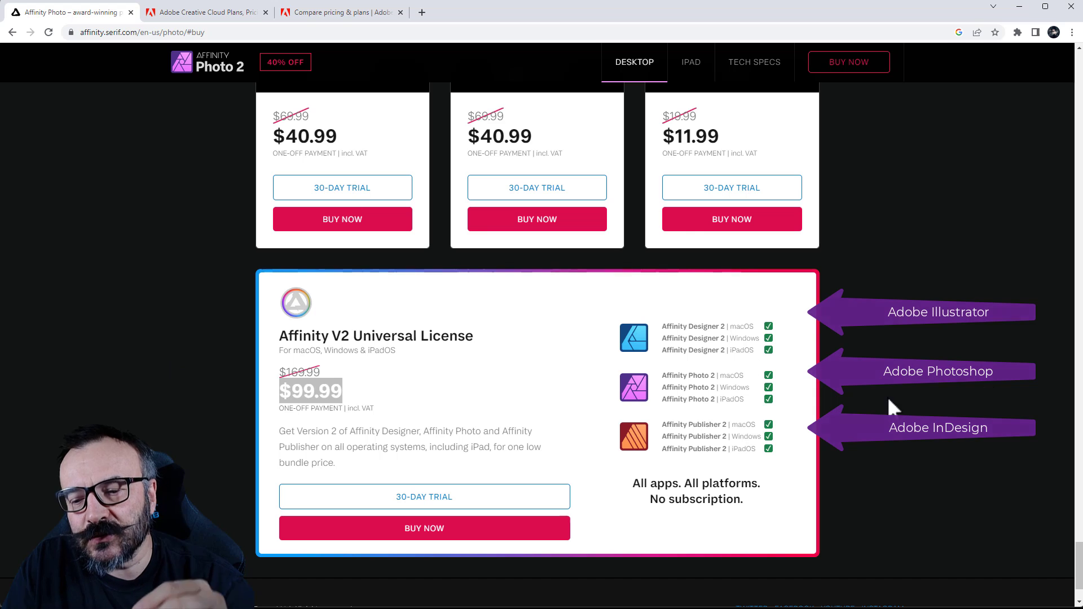
{"action": "left_click", "coordinate": [858, 407]}
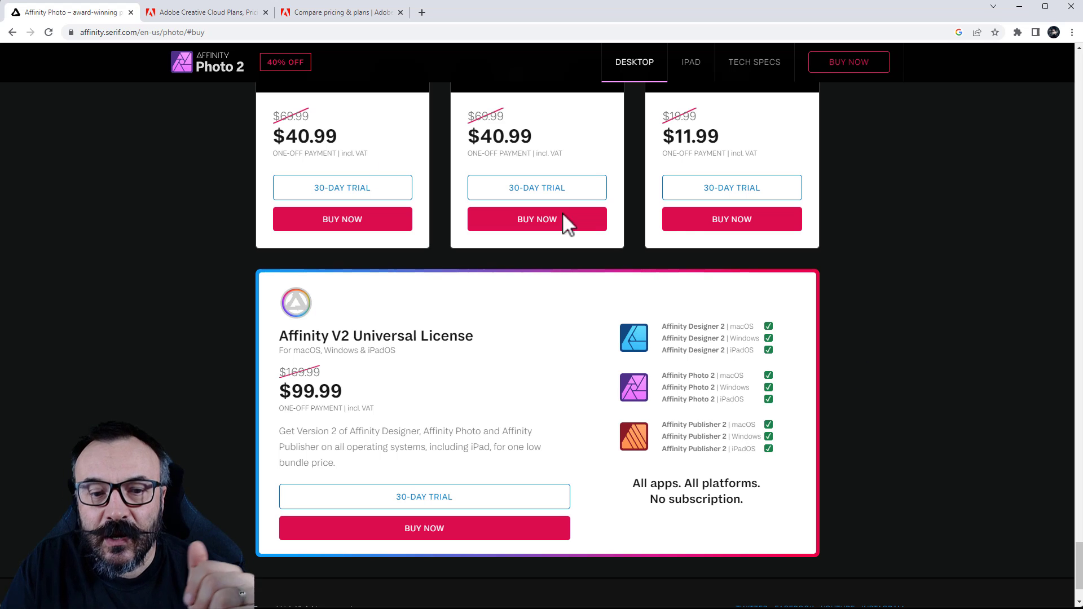
- Review Adobe's Creative Cloud plans and the price of the Photography (20GB) plan, and return to the Affinity pricing page
{"action": "left_click", "coordinate": [206, 12]}
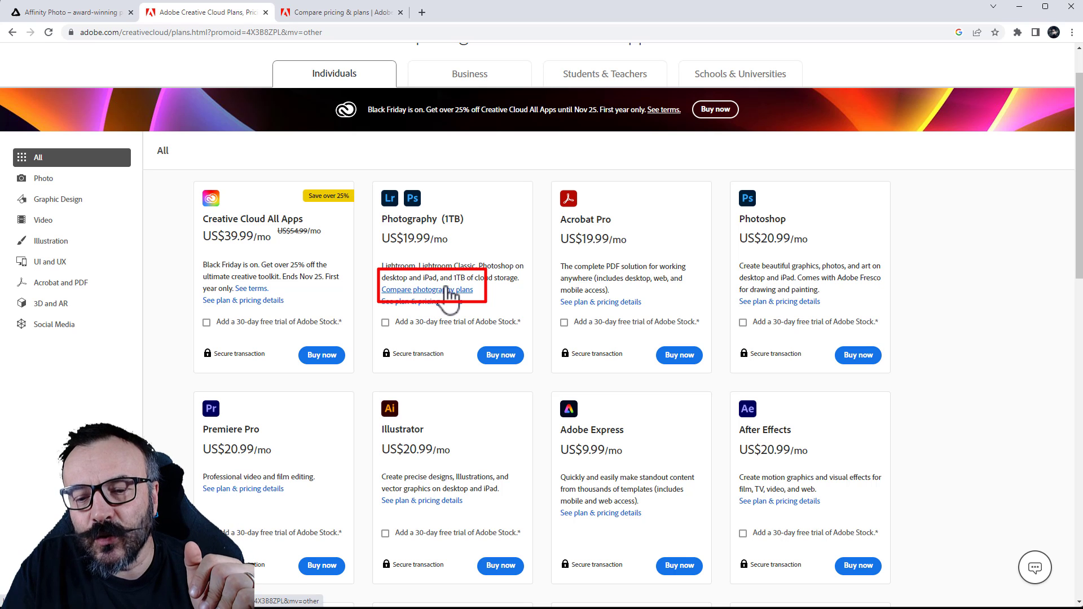
{"action": "left_click", "coordinate": [327, 15]}
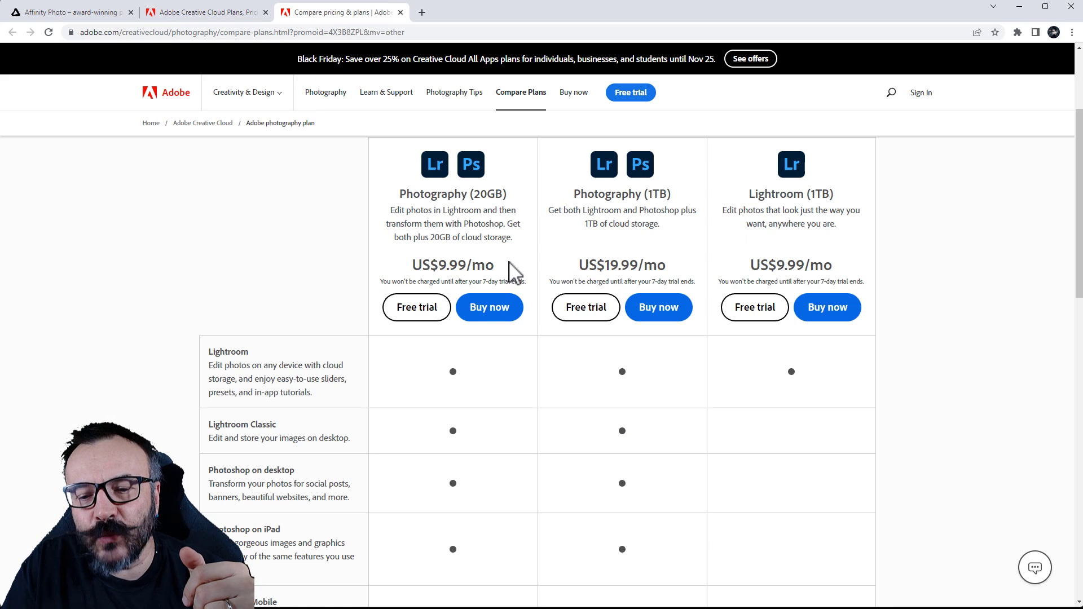
{"action": "left_click_drag", "start_coordinate": [509, 263], "coordinate": [410, 266]}
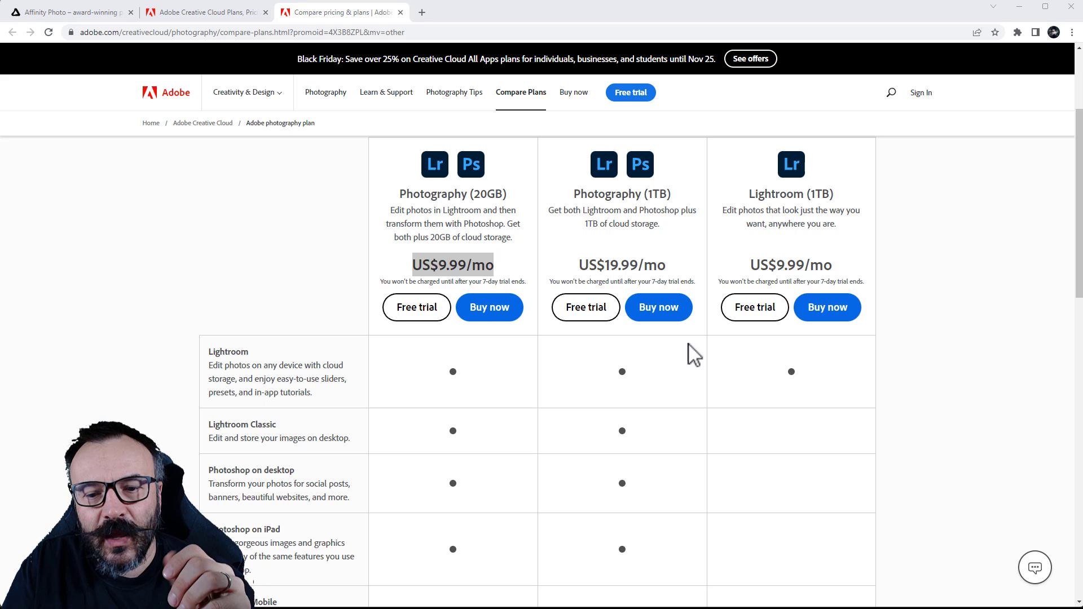
{"action": "left_click", "coordinate": [515, 270]}
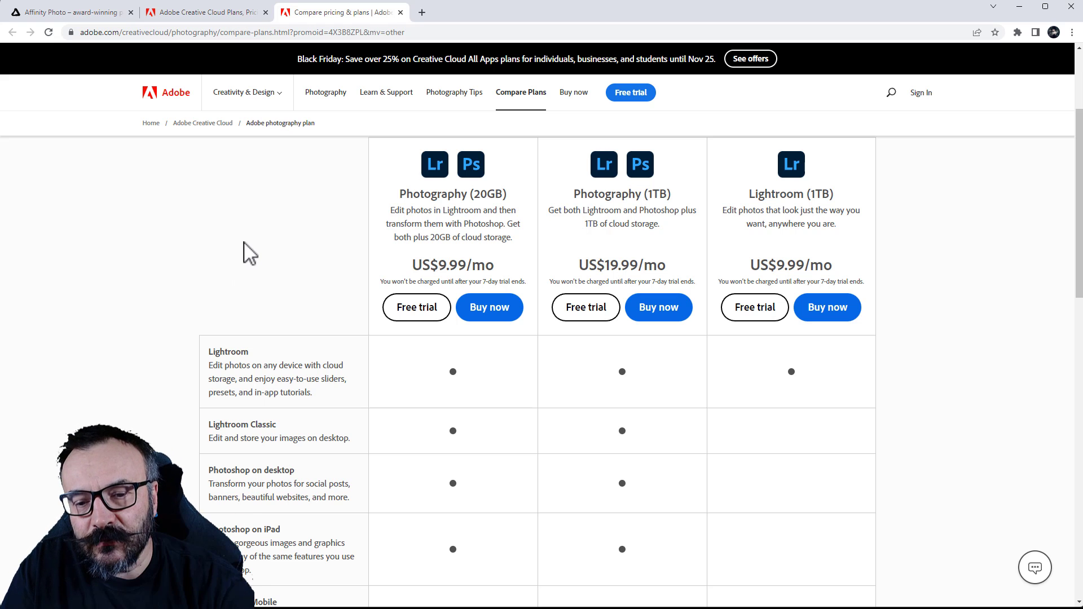
{"action": "left_click", "coordinate": [68, 12]}
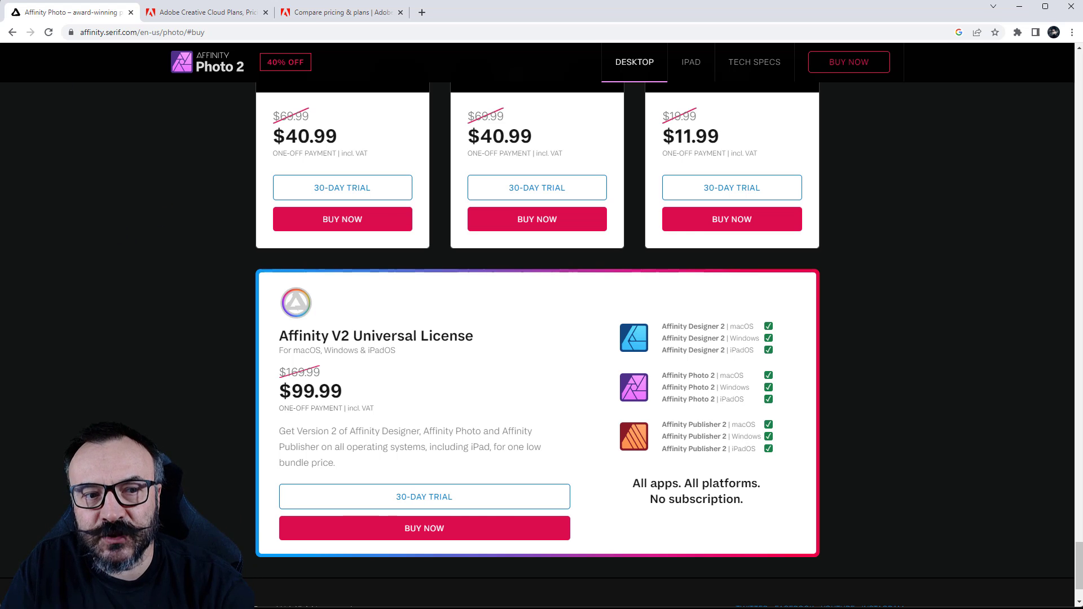
- Switch to Camera Raw and review the Basic, Detail and Color Mixer adjustments of the portrait _69A7877.CR3
{"action": "key", "text": "alt+Tab"}
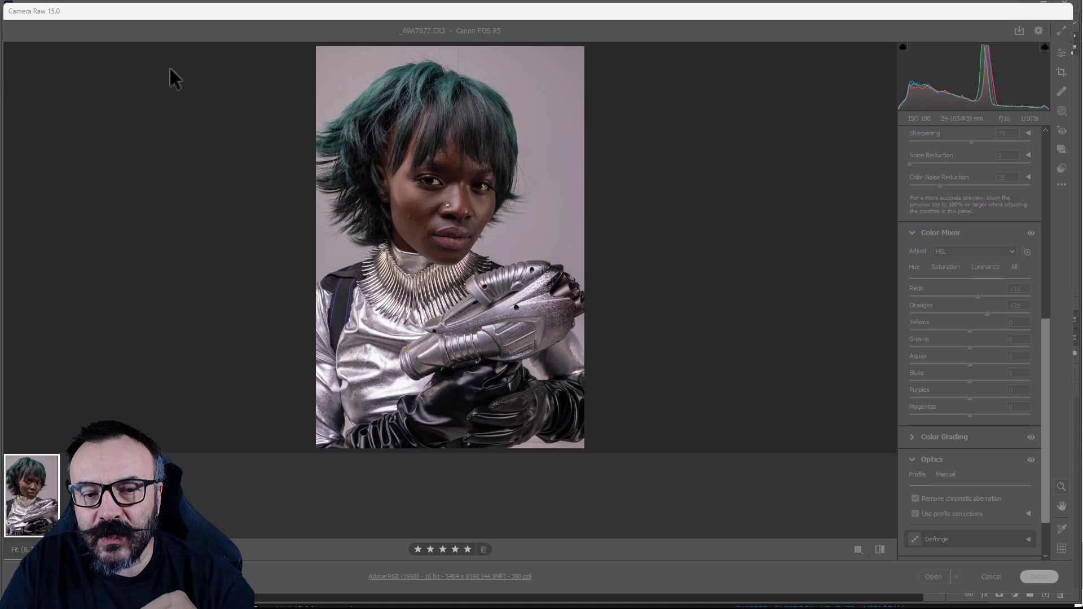
{"action": "left_click", "coordinate": [171, 29]}
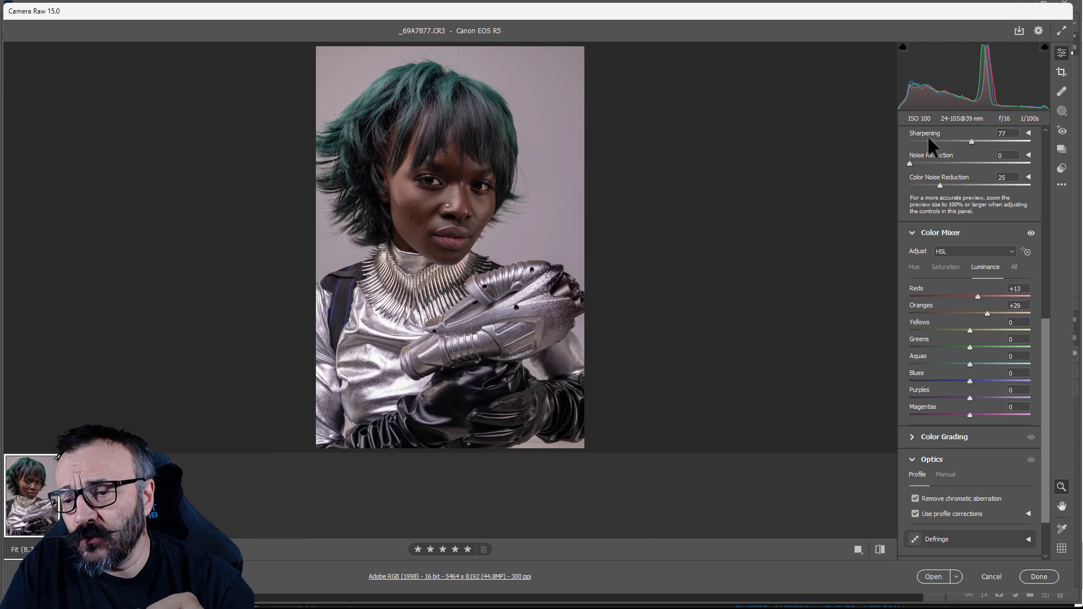
{"action": "scroll", "coordinate": [927, 135], "scroll_direction": "up", "scroll_amount": 10}
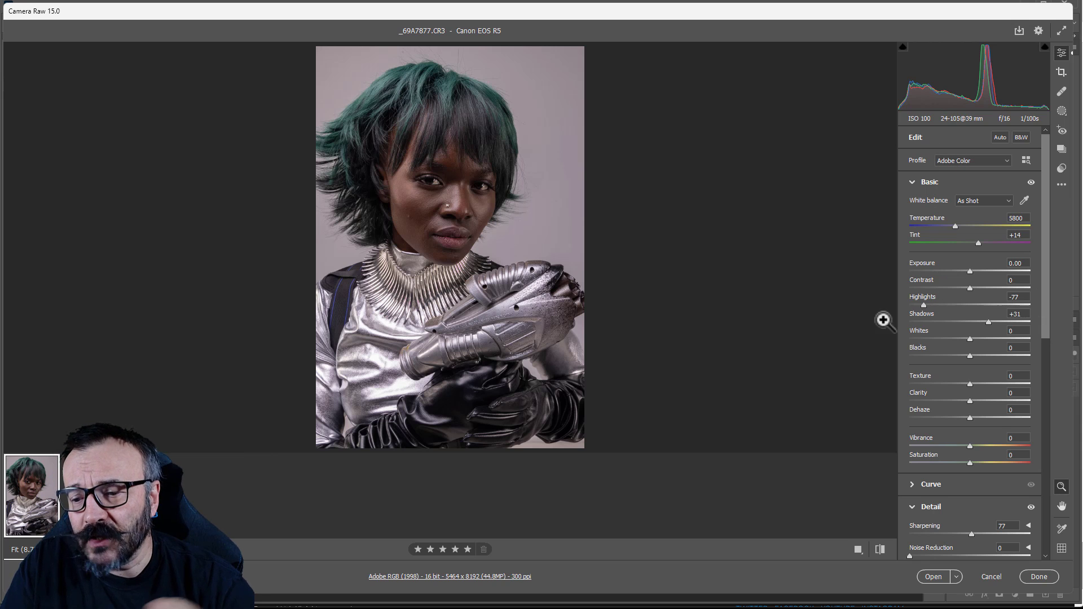
{"action": "scroll", "coordinate": [953, 341], "scroll_direction": "down", "scroll_amount": 4}
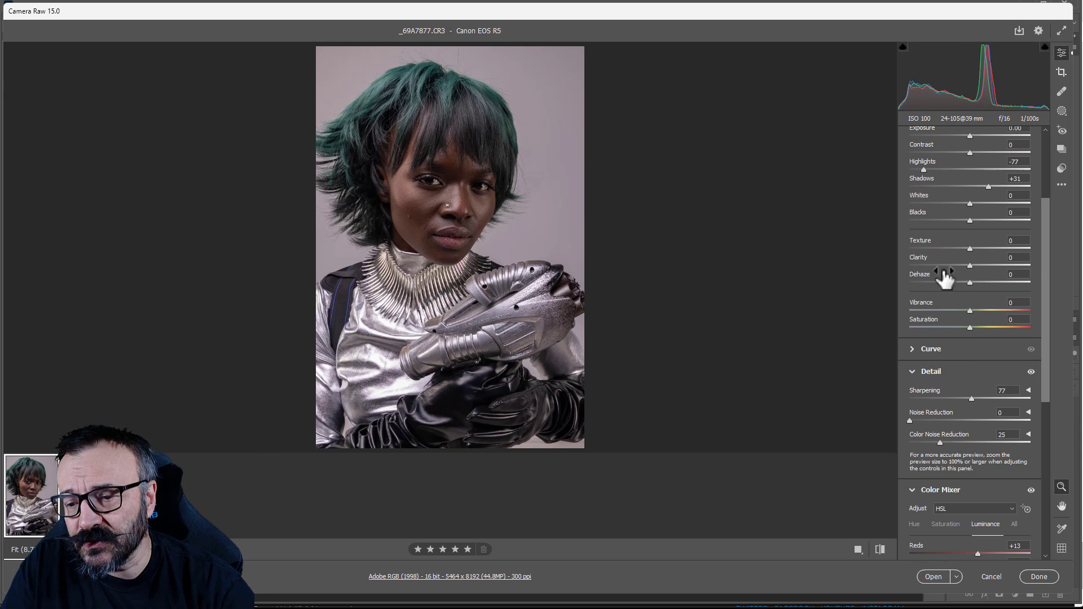
{"action": "scroll", "coordinate": [929, 346], "scroll_direction": "down", "scroll_amount": 4}
- Inspect the Curve settings, collapse them again and open the raw portrait in Photoshop
{"action": "left_click", "coordinate": [917, 214]}
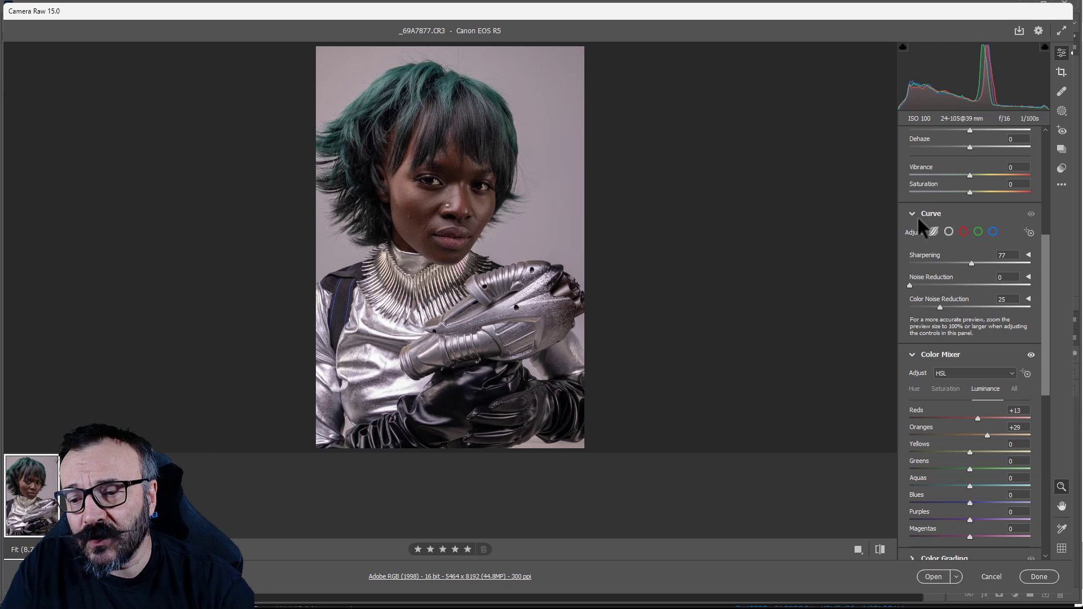
{"action": "left_click", "coordinate": [913, 214]}
{"action": "left_click", "coordinate": [914, 212]}
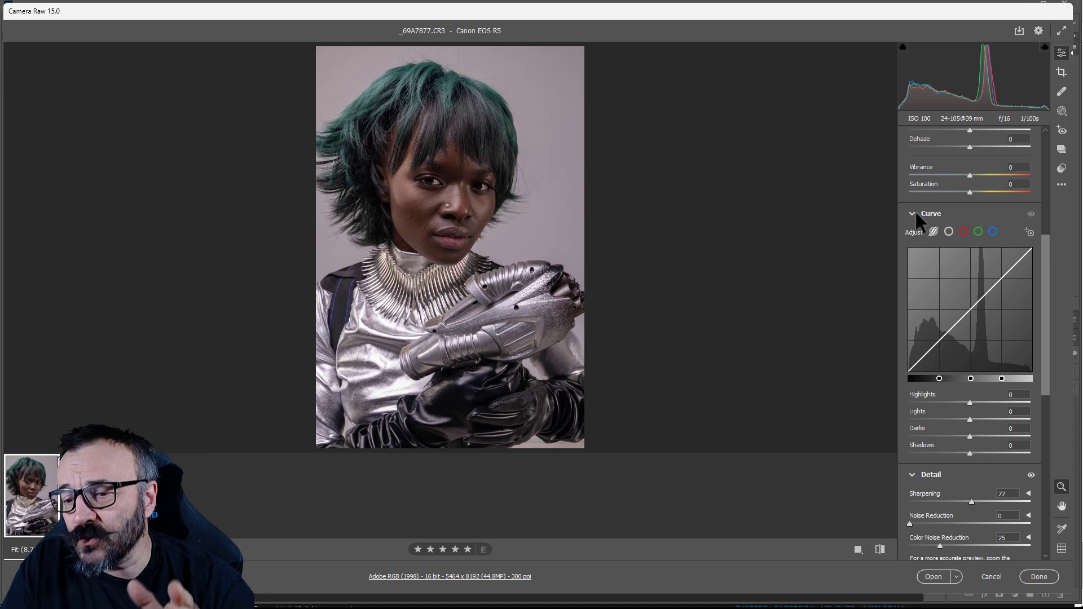
{"action": "left_click", "coordinate": [914, 211]}
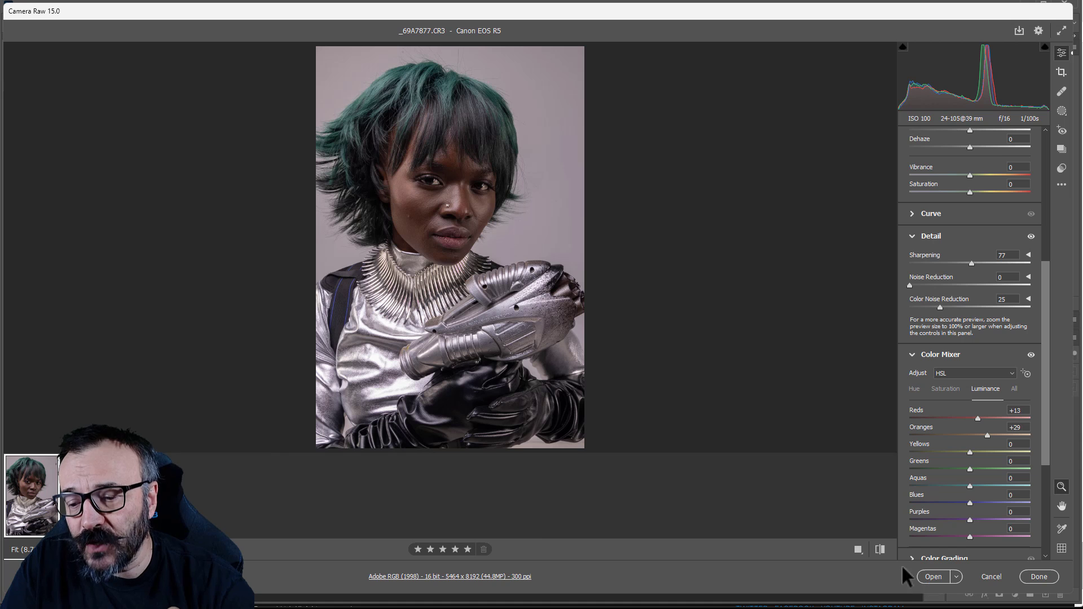
{"action": "left_click", "coordinate": [936, 581]}
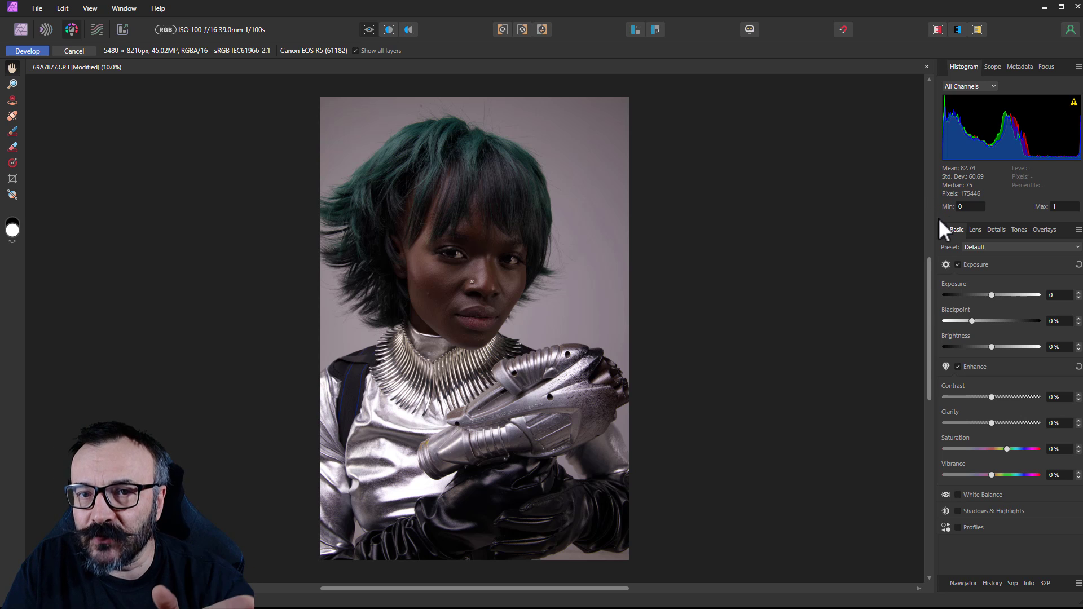
- In Affinity Photo, examine the raw portrait's Scope, Metadata and Focus information and return to the Histogram
{"action": "left_click", "coordinate": [1022, 67]}
{"action": "left_click", "coordinate": [992, 67]}
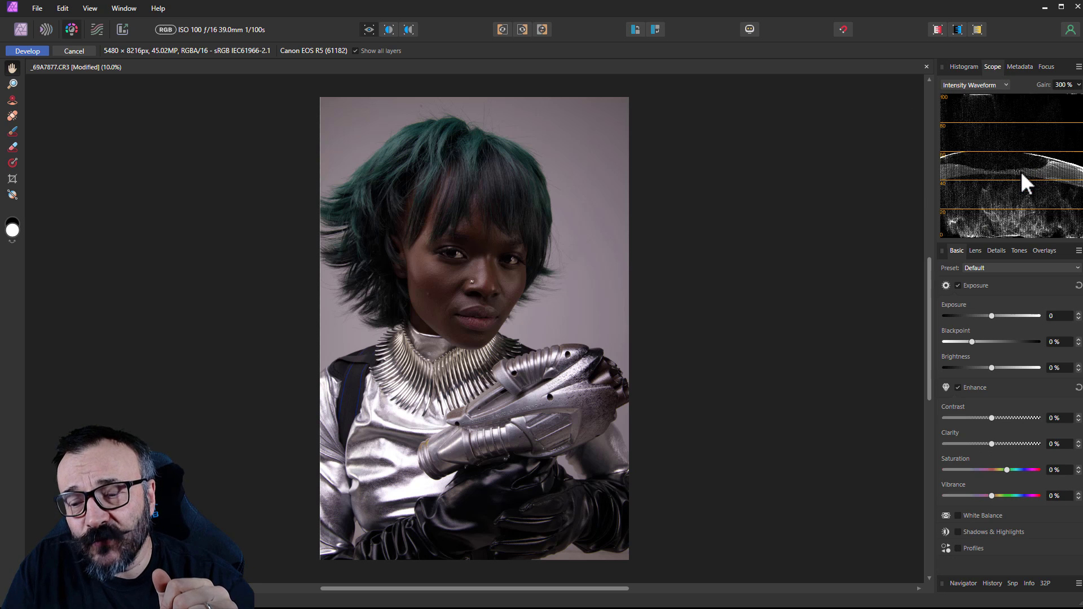
{"action": "left_click", "coordinate": [1019, 68]}
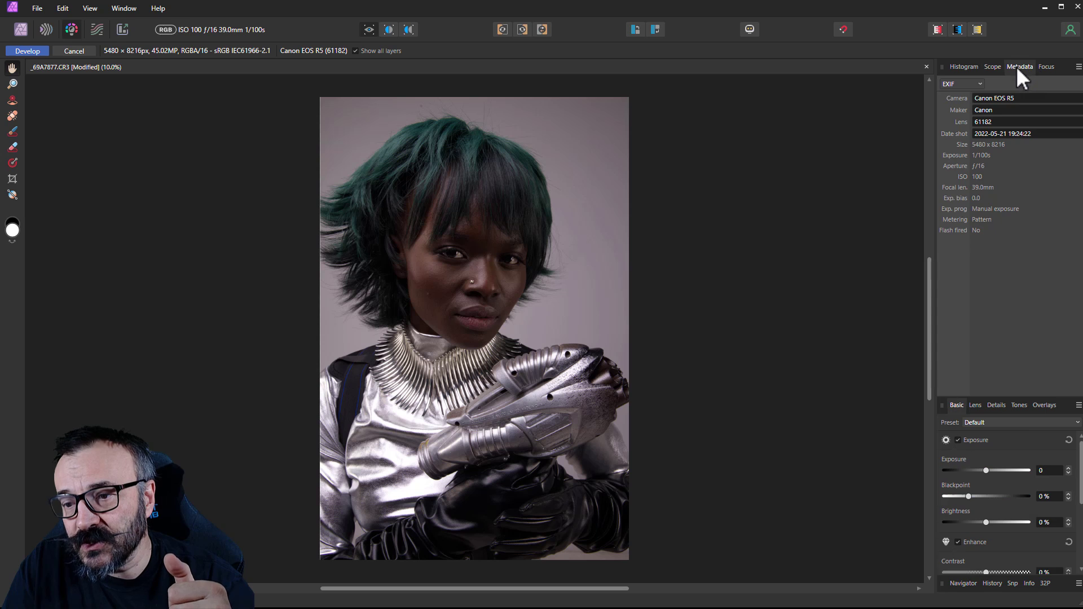
{"action": "left_click", "coordinate": [1047, 67]}
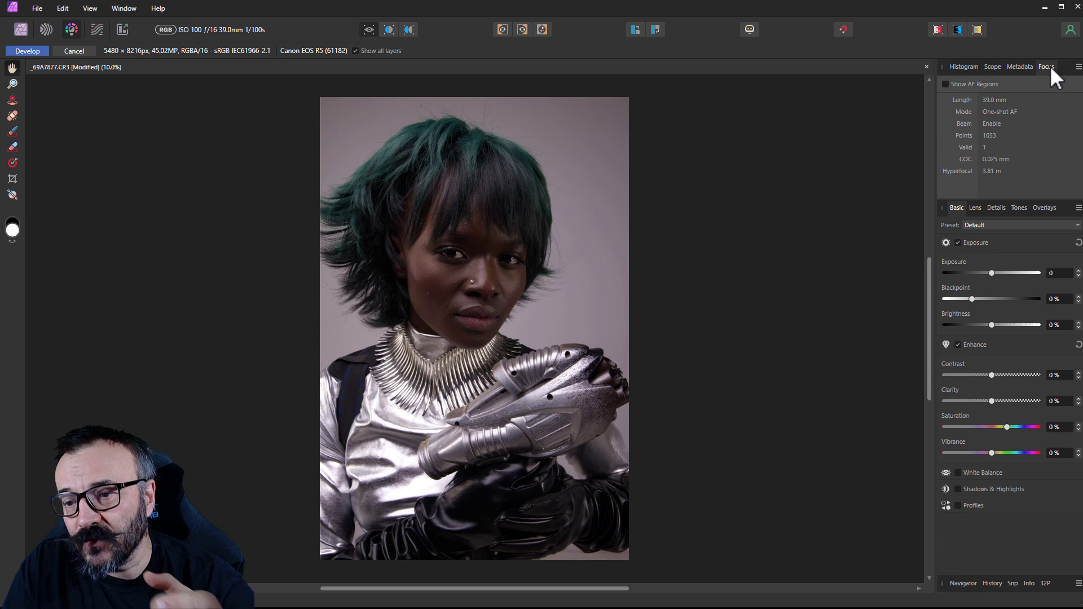
{"action": "left_click", "coordinate": [959, 67]}
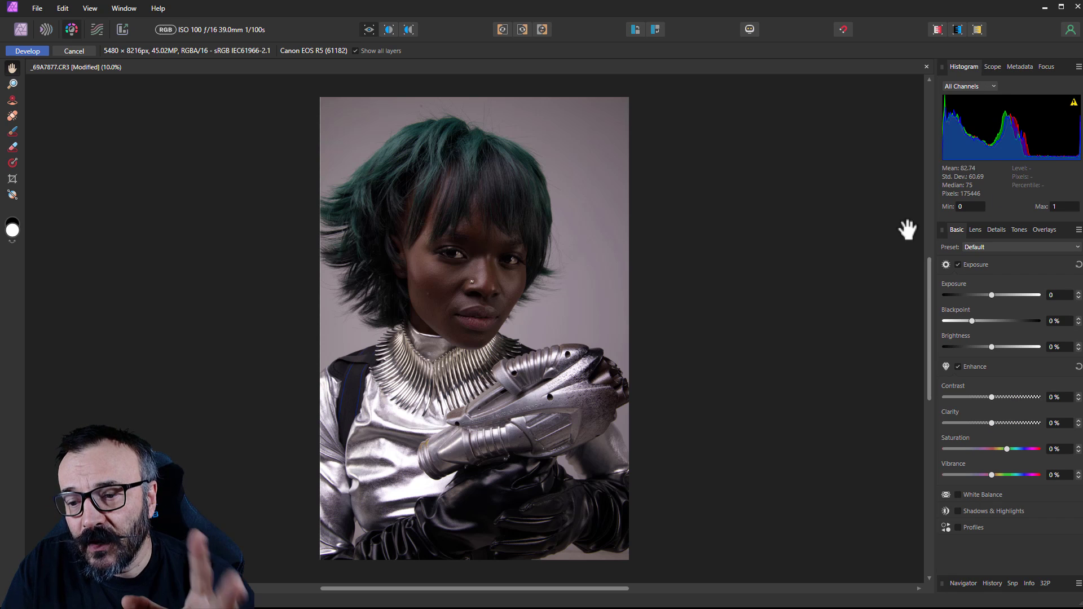
- Review the Lens and Details development settings of the raw portrait and return to the Basic adjustments
{"action": "left_click", "coordinate": [974, 231]}
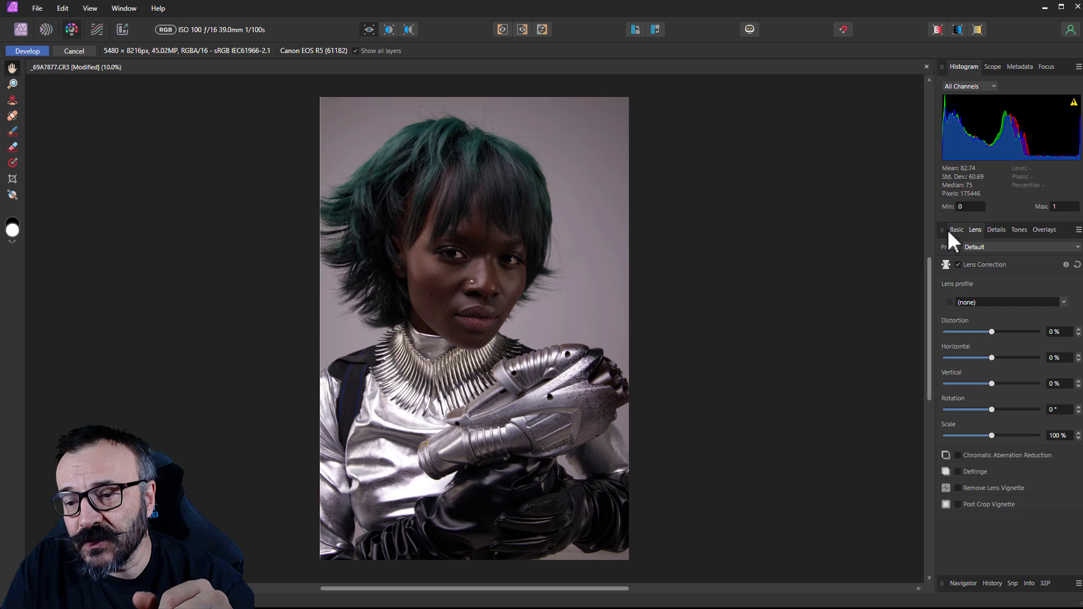
{"action": "left_click", "coordinate": [999, 229]}
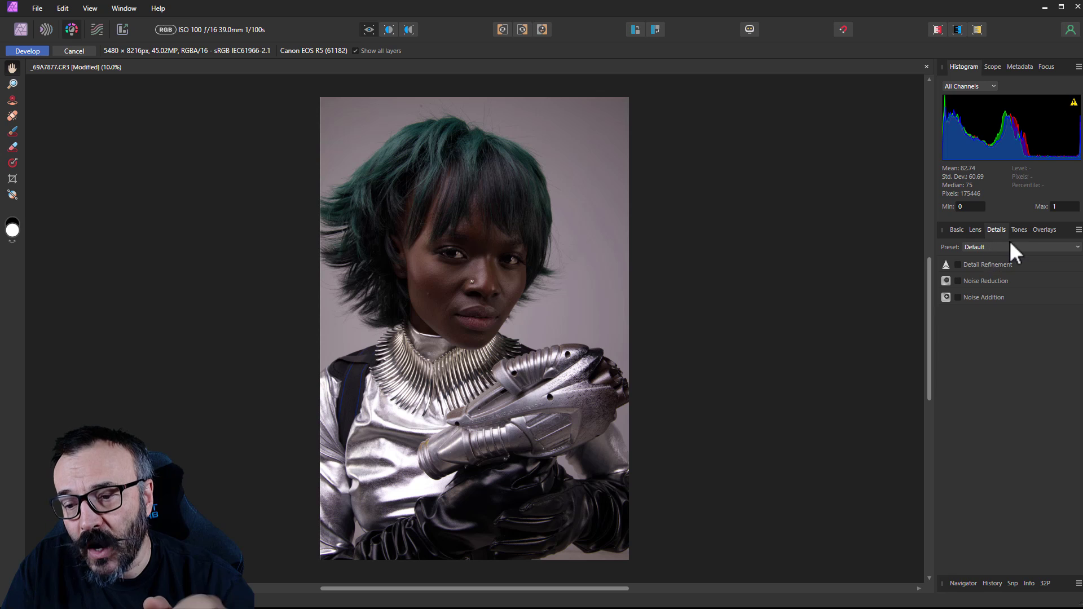
{"action": "left_click", "coordinate": [956, 229]}
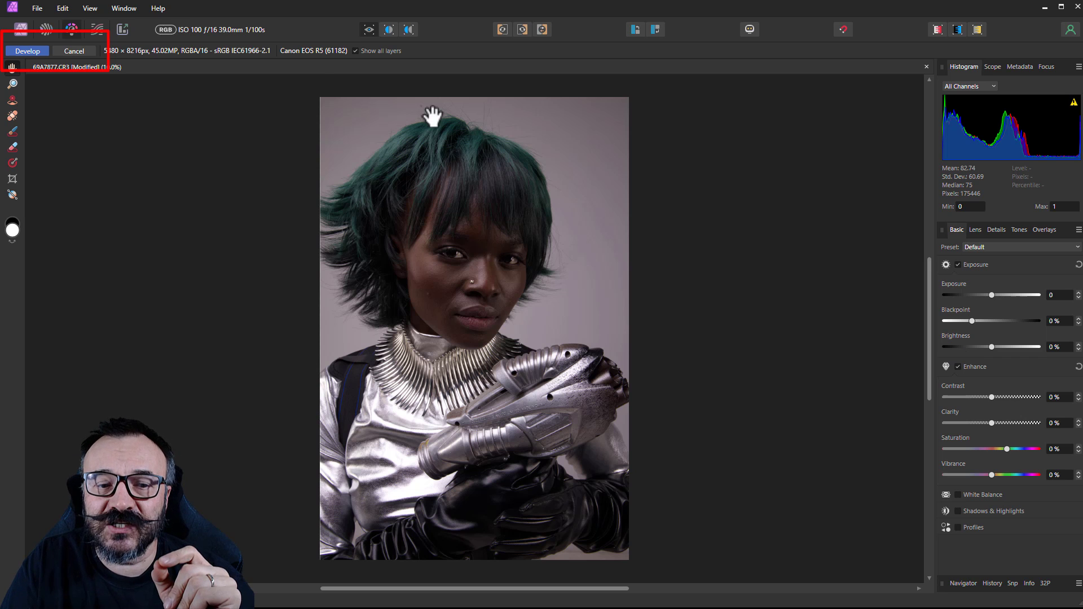
- Develop the raw portrait, bring the image back into the Develop Persona and develop it again
{"action": "left_click", "coordinate": [26, 51]}
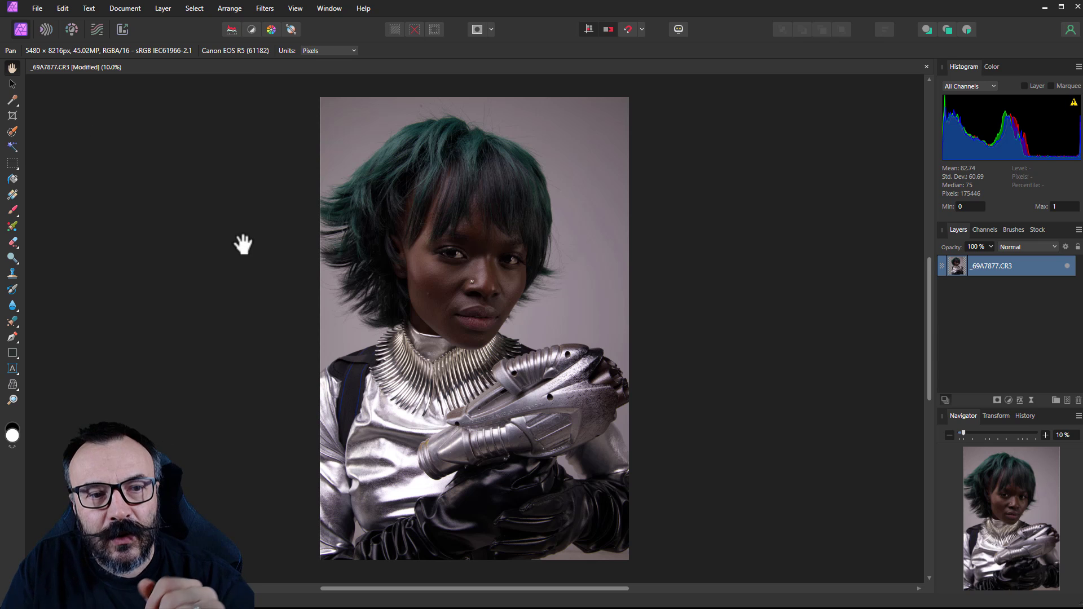
{"action": "left_click", "coordinate": [70, 28]}
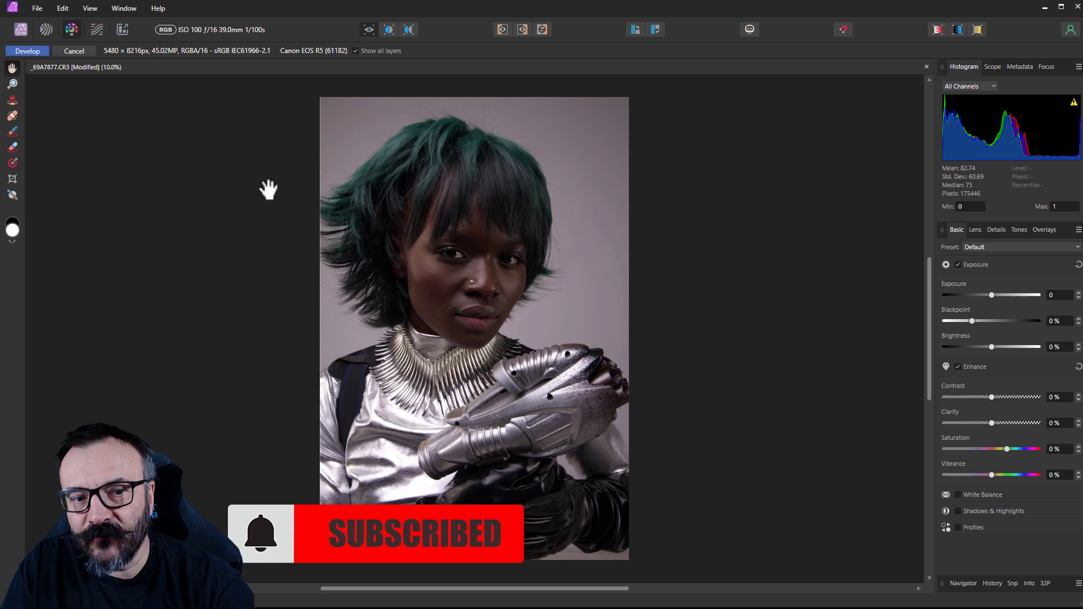
{"action": "left_click", "coordinate": [27, 51]}
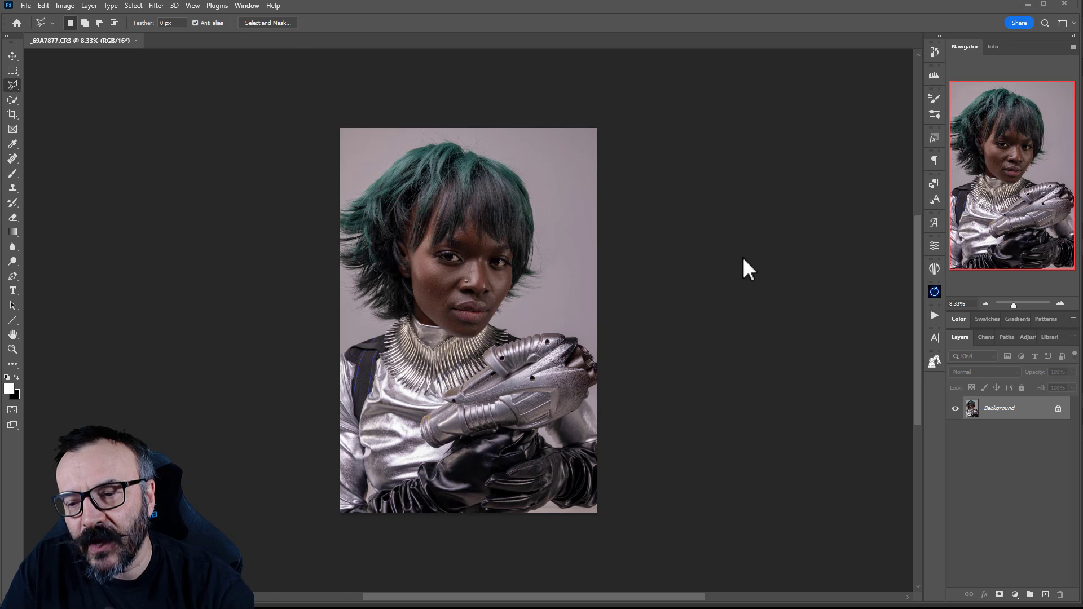
- Try the Camera Raw Filter on the portrait in Photoshop with Highlights at -65 and Shadows at +37
{"action": "left_click", "coordinate": [157, 6]}
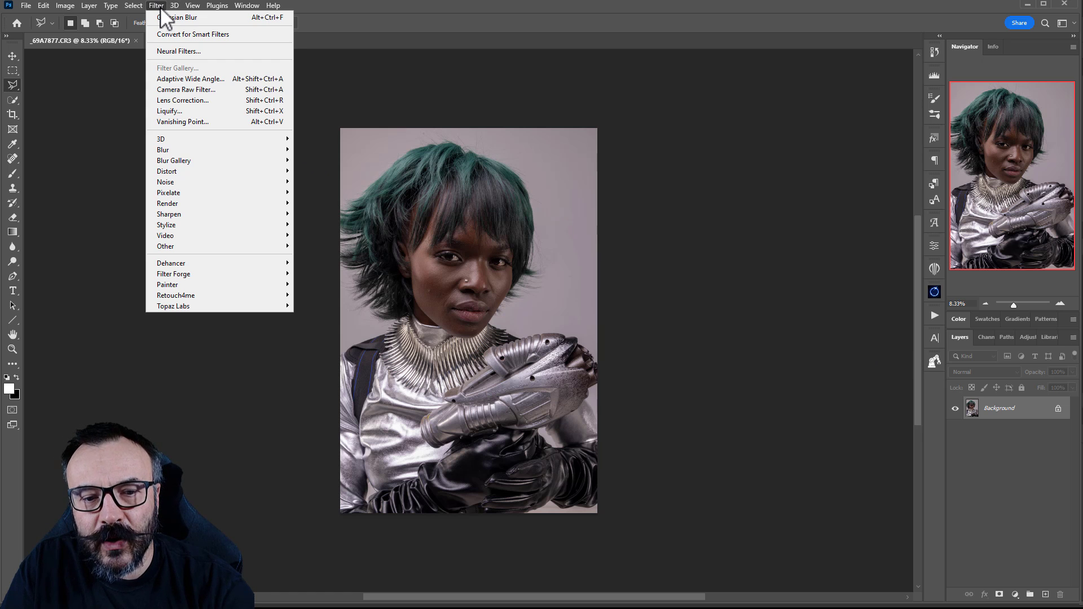
{"action": "left_click", "coordinate": [228, 101]}
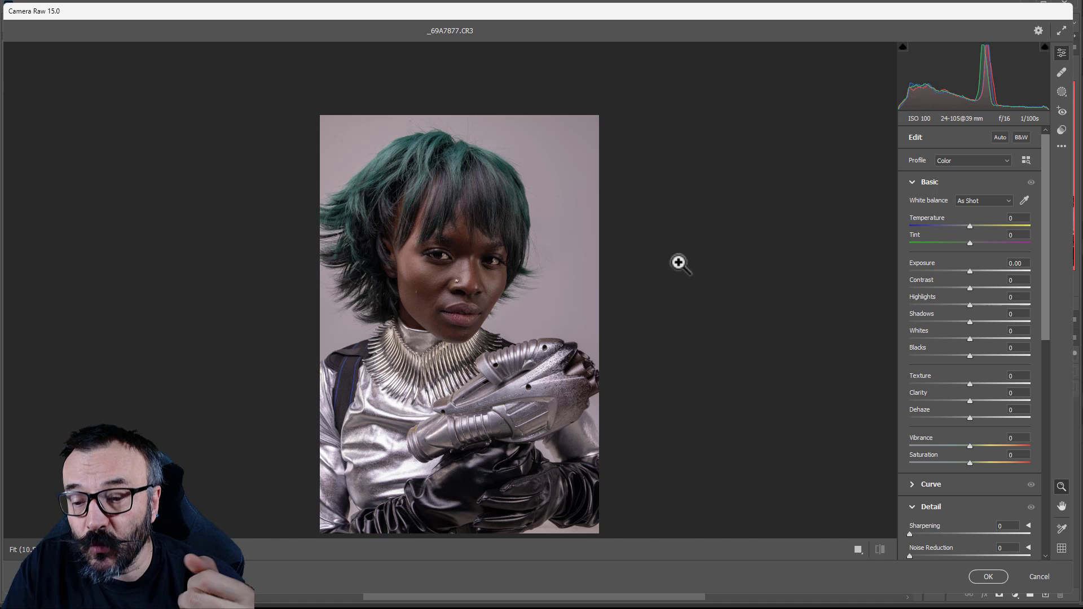
{"action": "scroll", "coordinate": [714, 289], "scroll_direction": "down", "scroll_amount": 2}
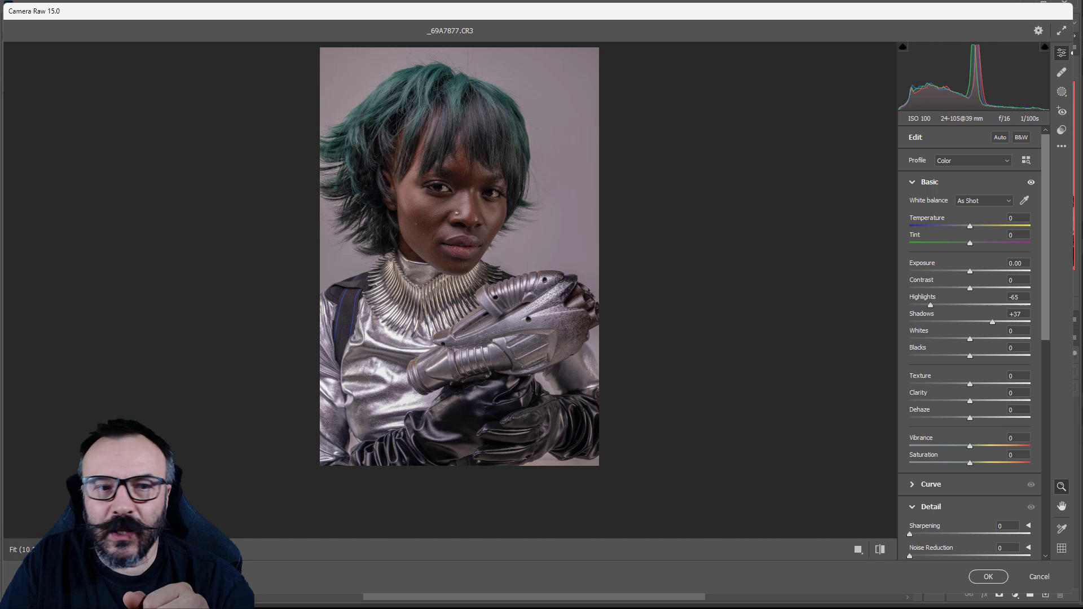
{"action": "key", "text": "Return"}
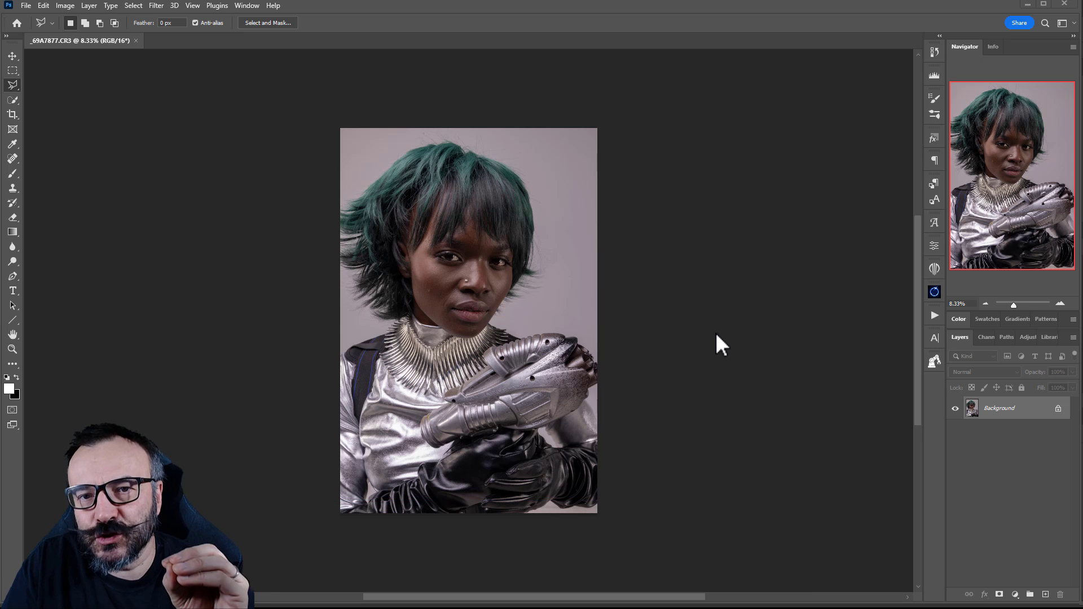
- Add a new empty layer above the Background layer and switch to Affinity Photo
{"action": "left_click", "coordinate": [1044, 595]}
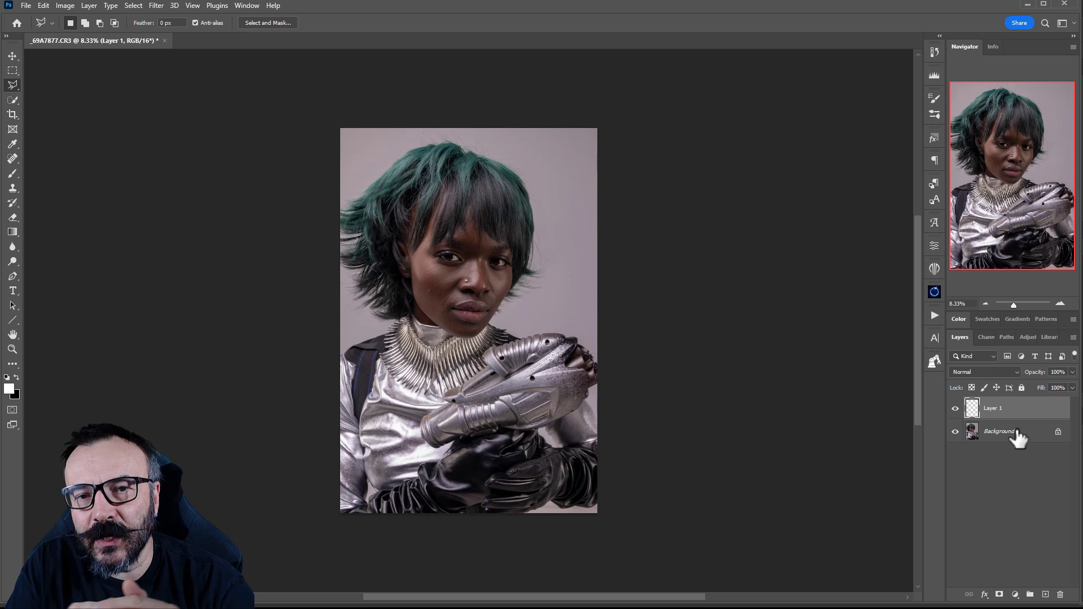
{"action": "key", "text": "alt+Tab"}
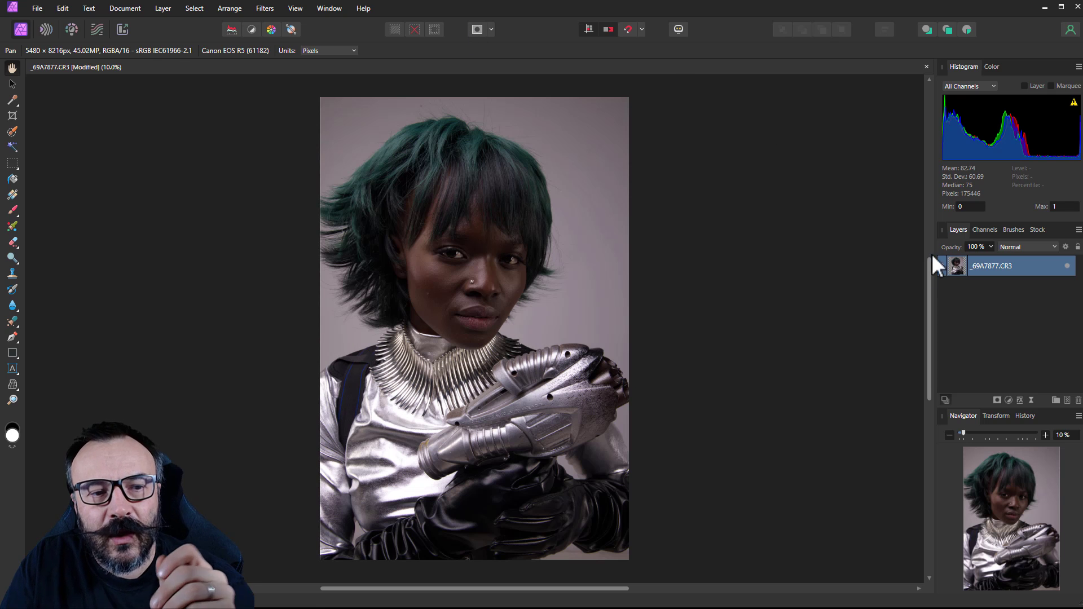
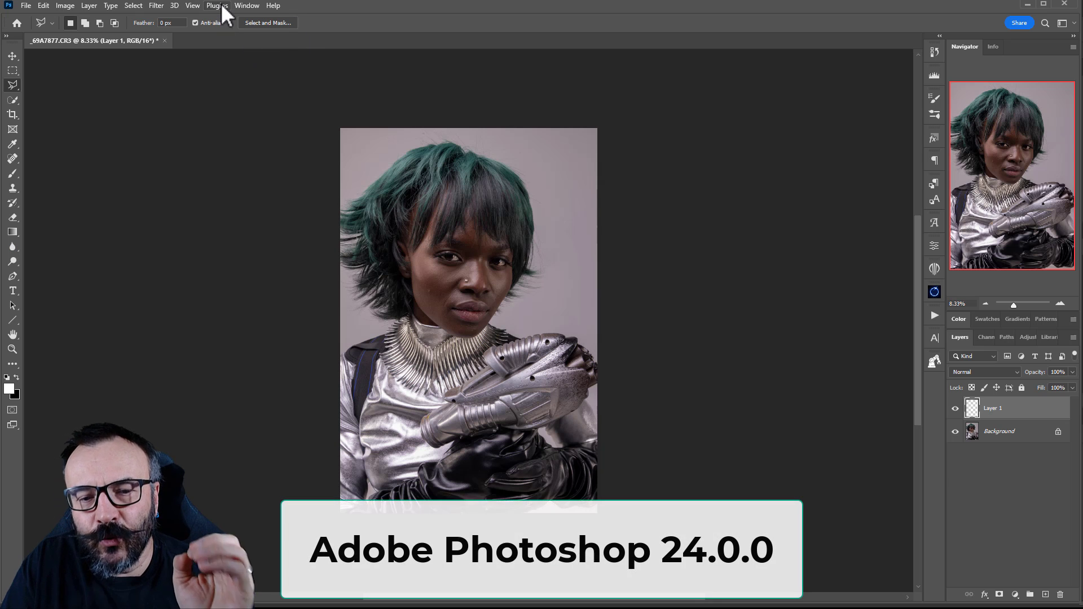
- Switch to Photoshop and examine which plugin options and installed plugins it offers
{"action": "left_click", "coordinate": [218, 5]}
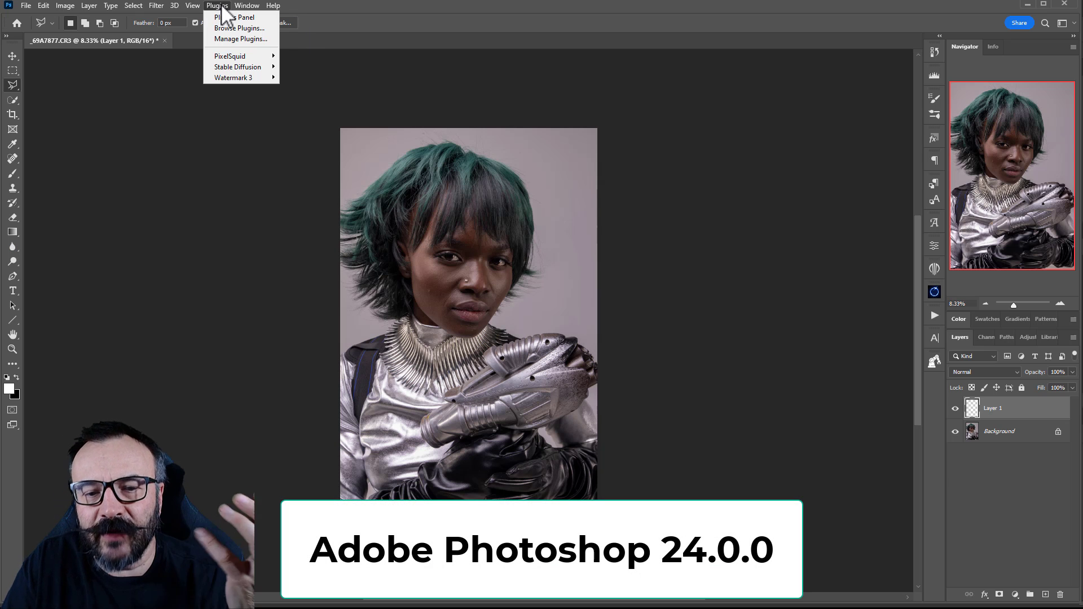
{"action": "mouse_move", "coordinate": [158, 6]}
{"action": "mouse_move", "coordinate": [224, 5]}
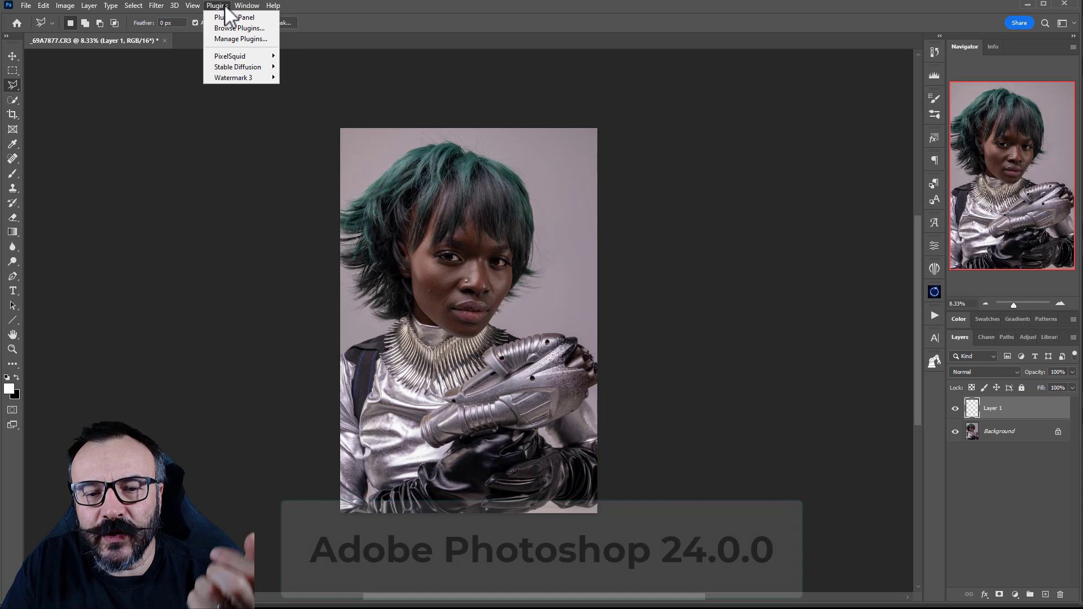
{"action": "key", "text": "Escape"}
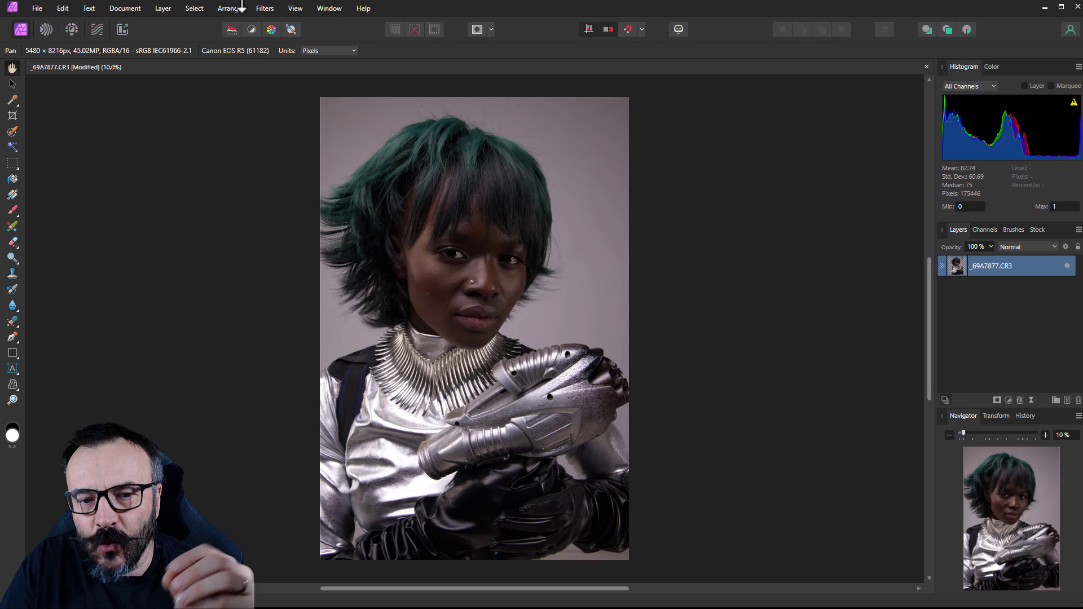
- Switch to Affinity Photo and examine its available filters, including the Detect filters
{"action": "left_click", "coordinate": [265, 9]}
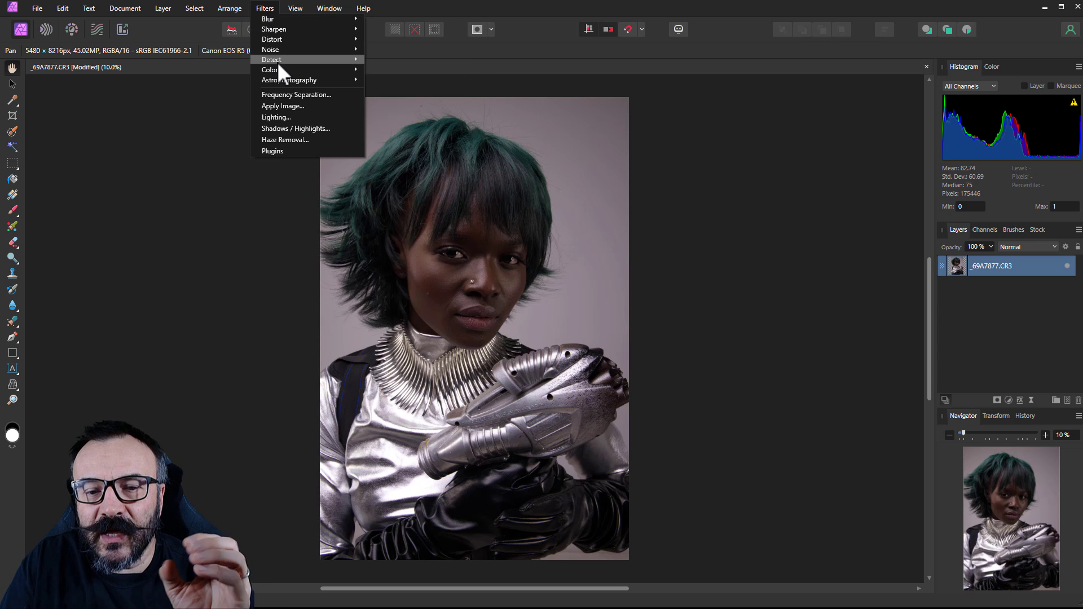
{"action": "mouse_move", "coordinate": [277, 60]}
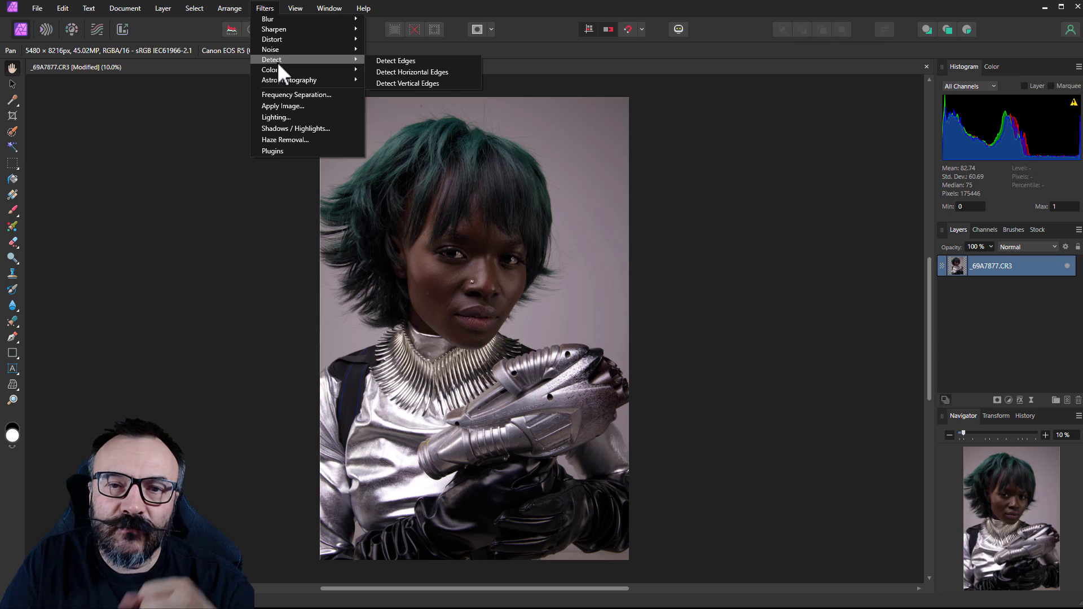
{"action": "key", "text": "Escape"}
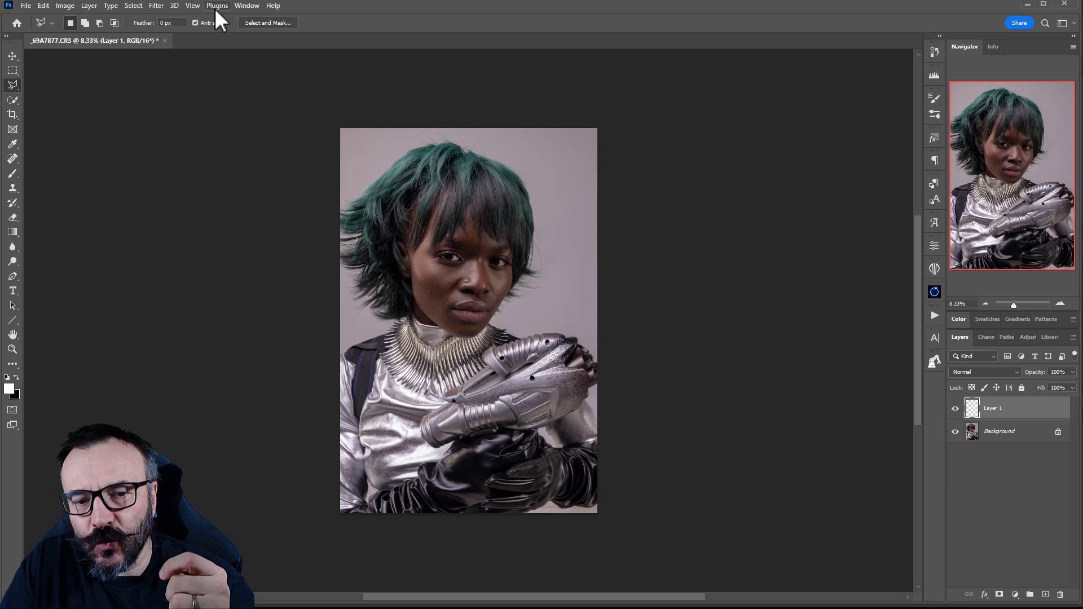
- Switch to Photoshop and try to open Neural Filters on the empty Layer 1
{"action": "left_click", "coordinate": [217, 6]}
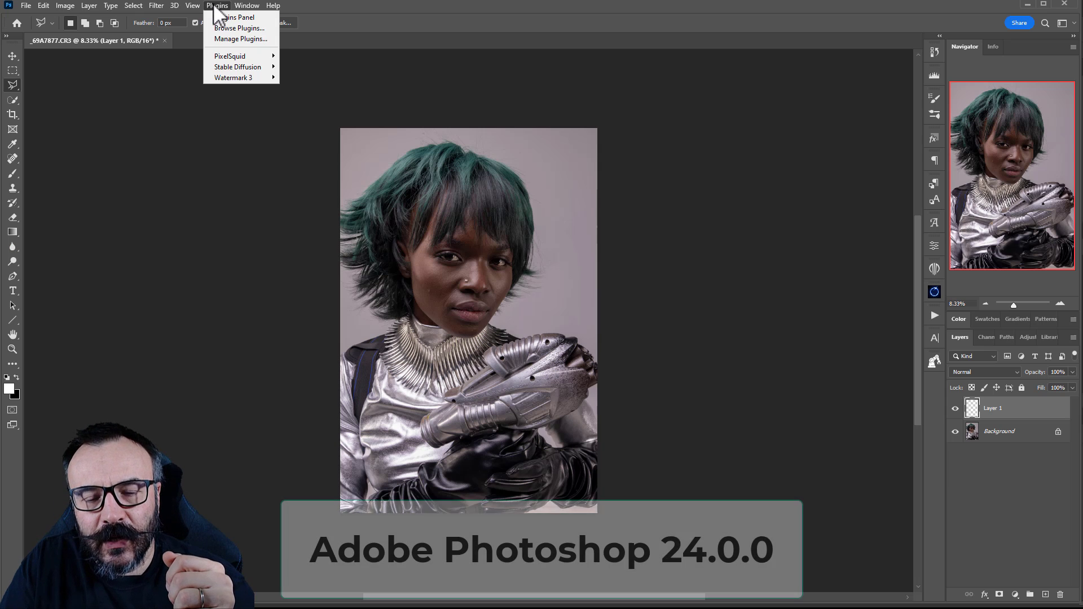
{"action": "mouse_move", "coordinate": [162, 8]}
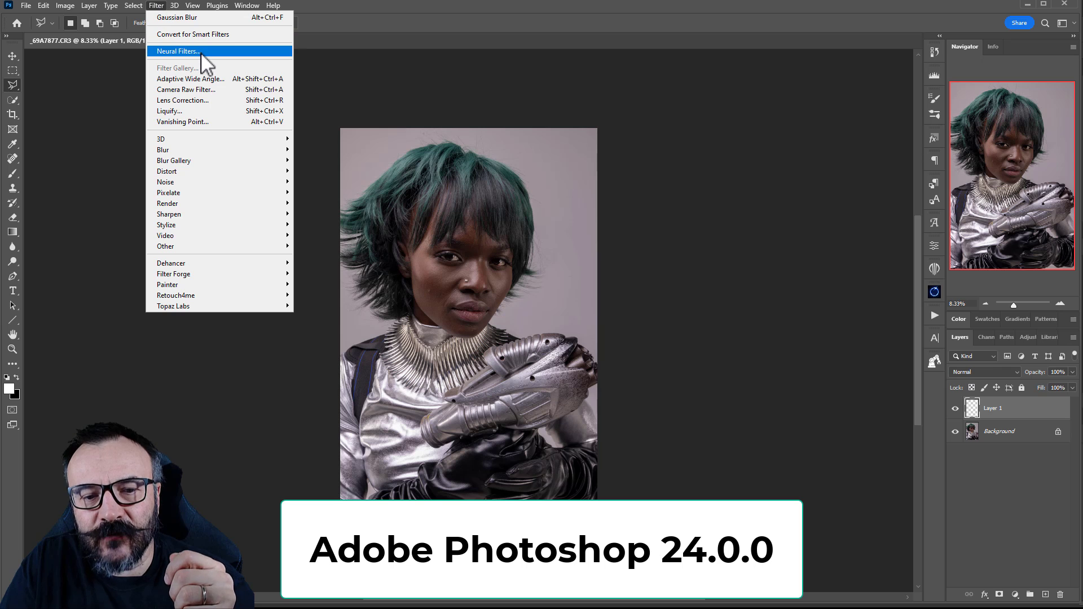
{"action": "left_click", "coordinate": [178, 52]}
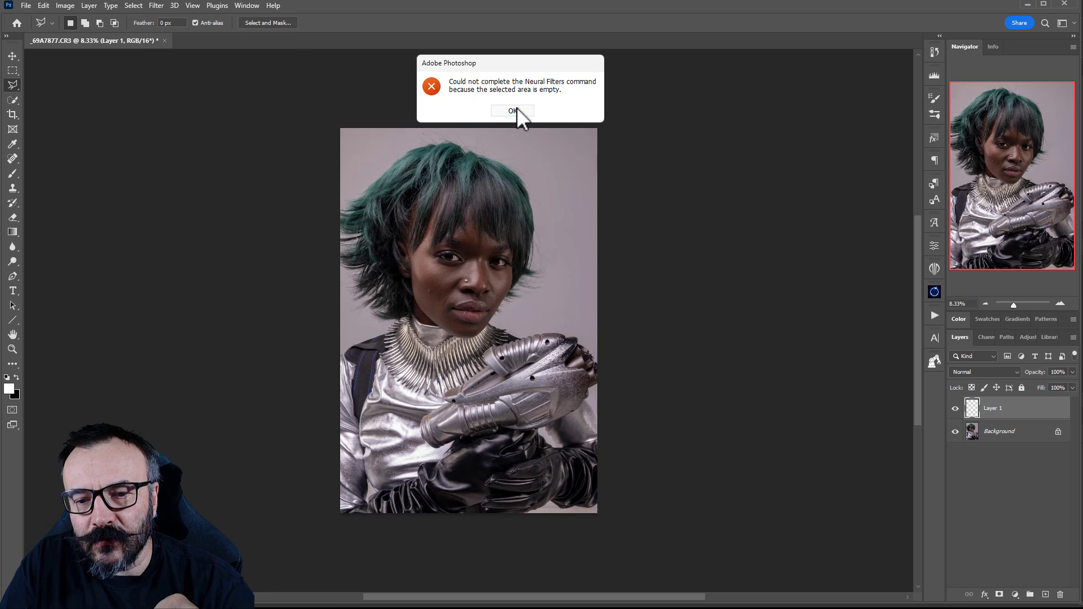
{"action": "left_click", "coordinate": [514, 110]}
- Duplicate the Background layer and open Neural Filters on the copy
{"action": "left_click", "coordinate": [1006, 432]}
{"action": "left_click_drag", "start_coordinate": [1006, 432], "coordinate": [1045, 594]}
{"action": "left_click", "coordinate": [169, 7]}
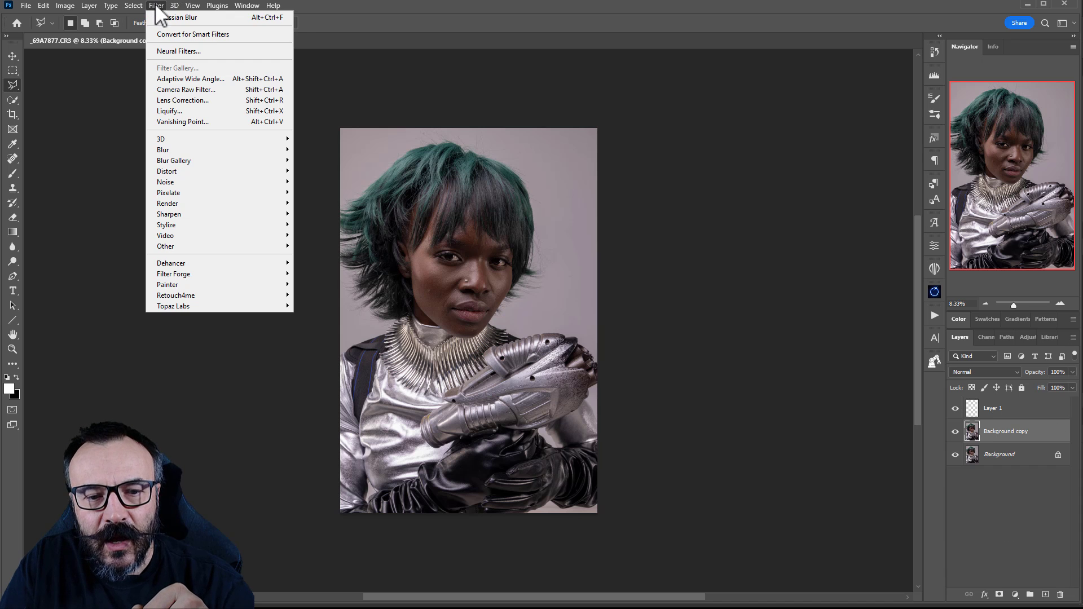
{"action": "left_click", "coordinate": [177, 49]}
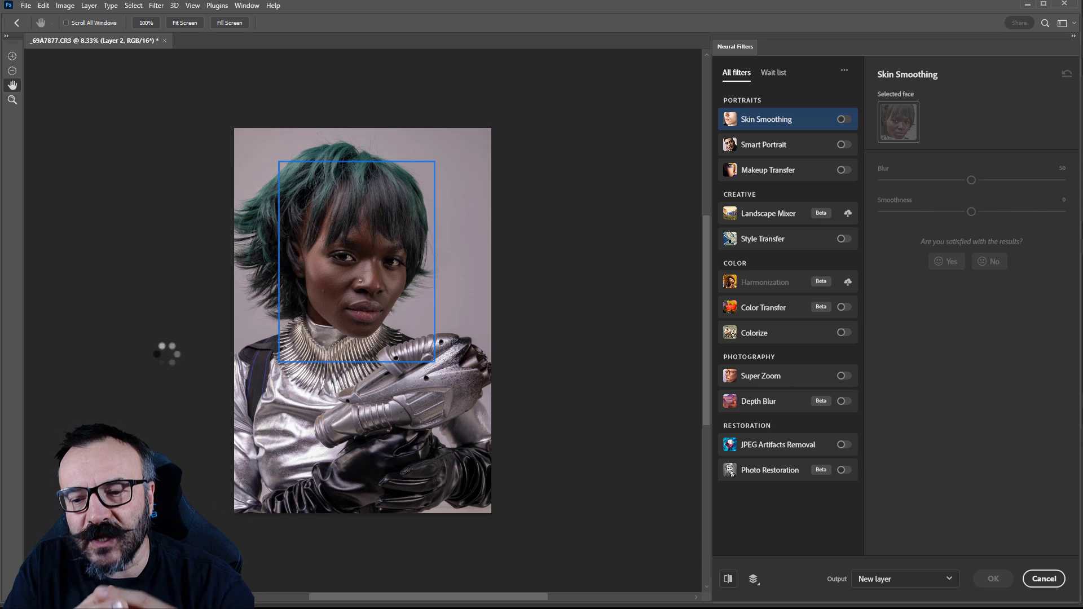
- Review the wait-listed Neural Filters and the full filter list, and switch from Affinity Photo back to Photoshop
{"action": "left_click", "coordinate": [774, 66]}
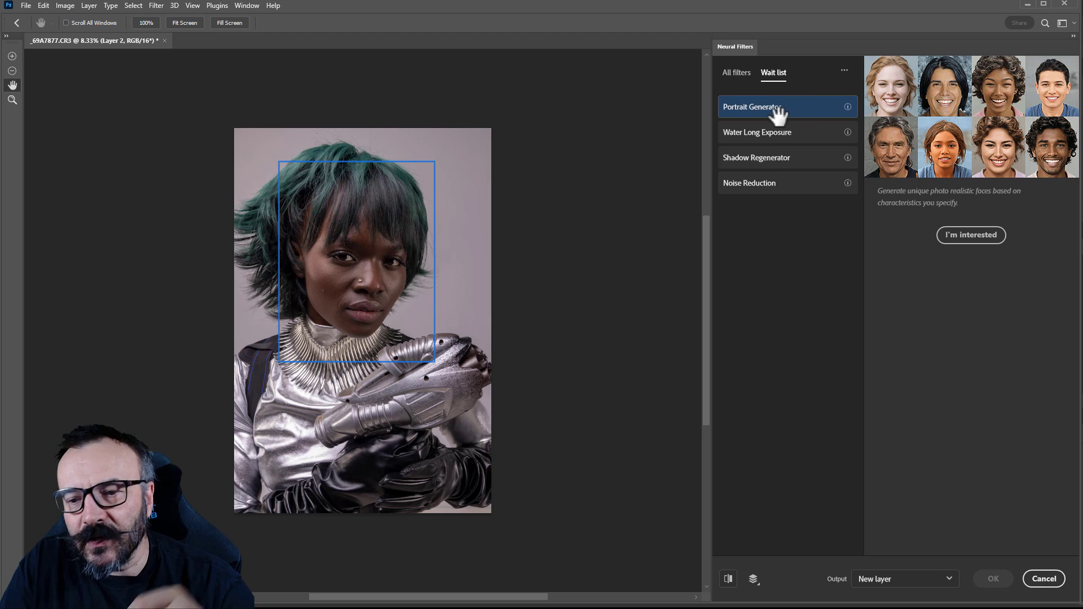
{"action": "left_click", "coordinate": [730, 71]}
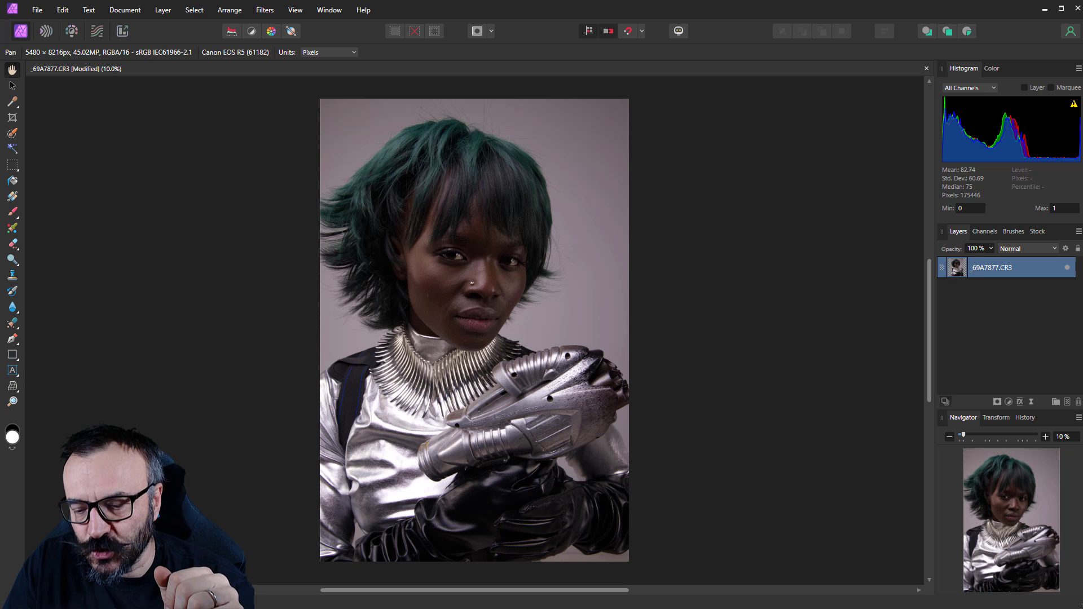
{"action": "key", "text": "alt+Tab"}
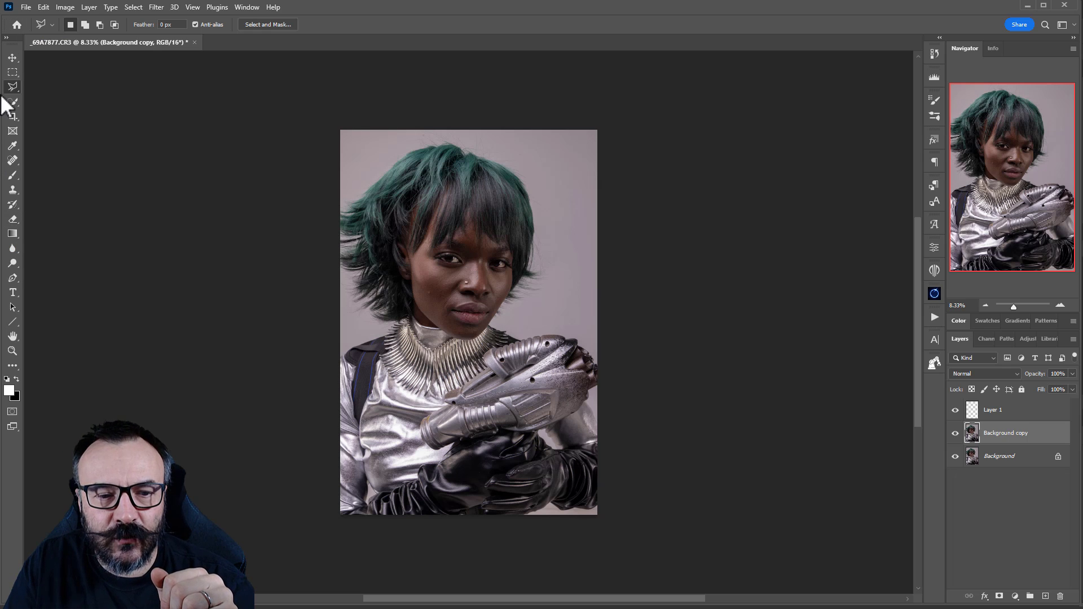